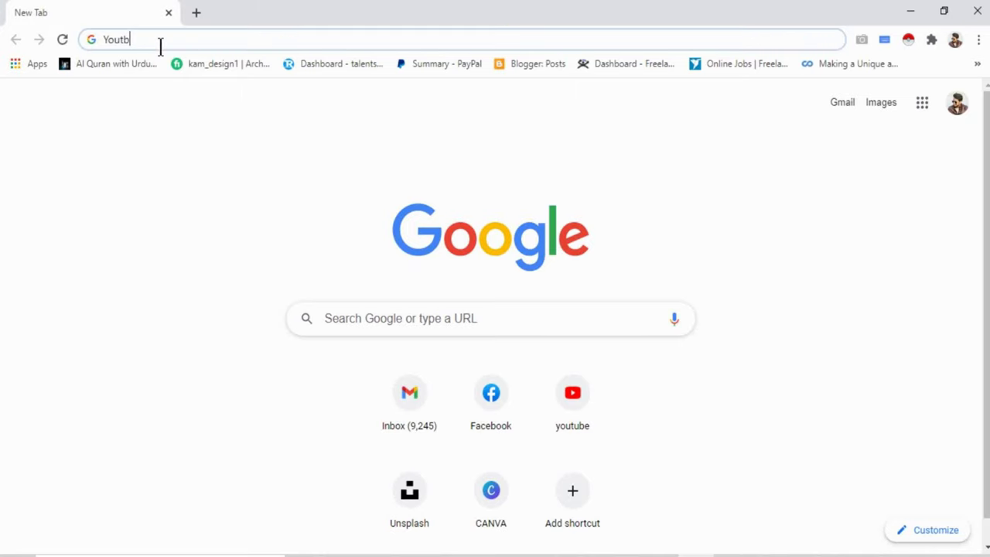
Clear the unfinished YouTube address and type 'wall' to start a wallpaper search
key(BackSpace)
key(BackSpace)
key(BackSpace)
key(BackSpace)
text(w)
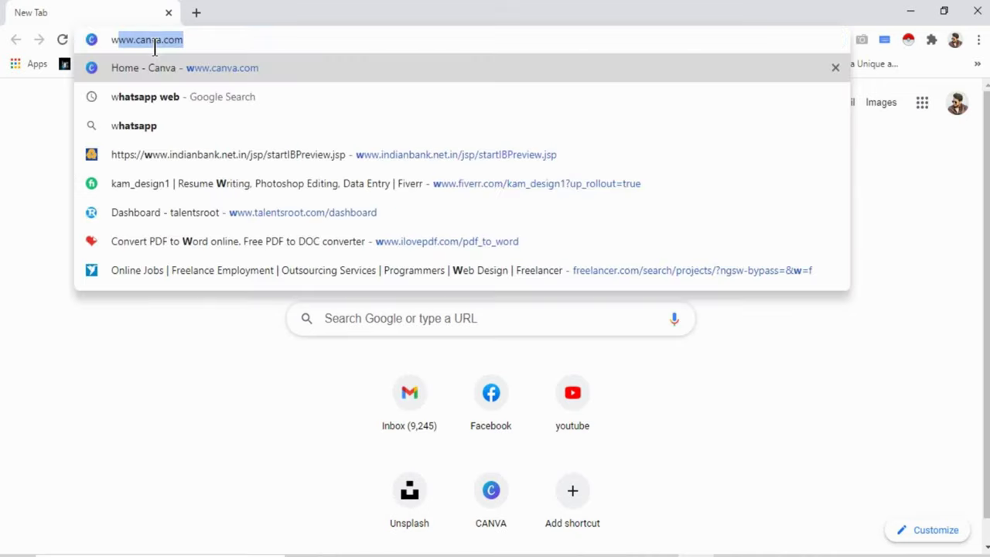
text(all)
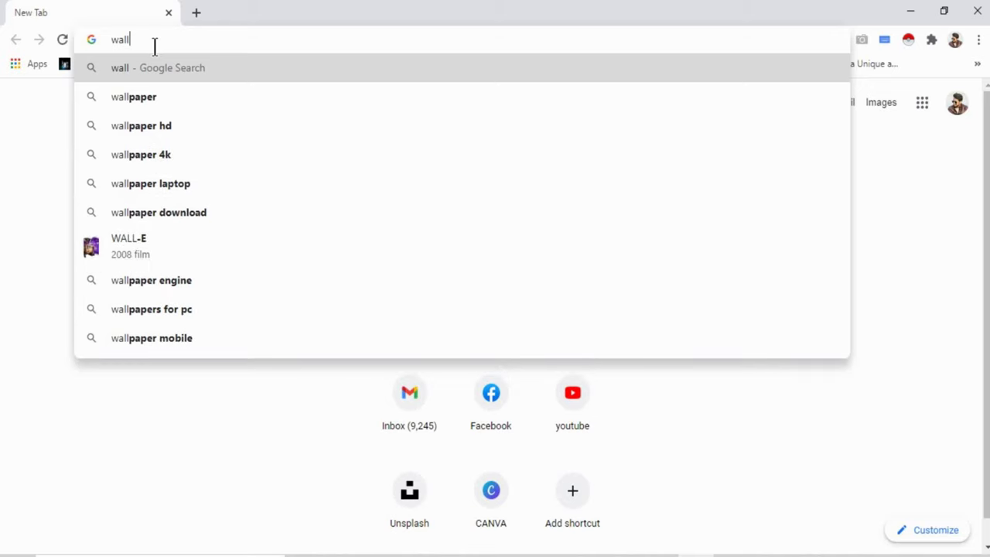
Search for 'wallpaper', switch to image results, and bring up the Settings options
click(211, 108)
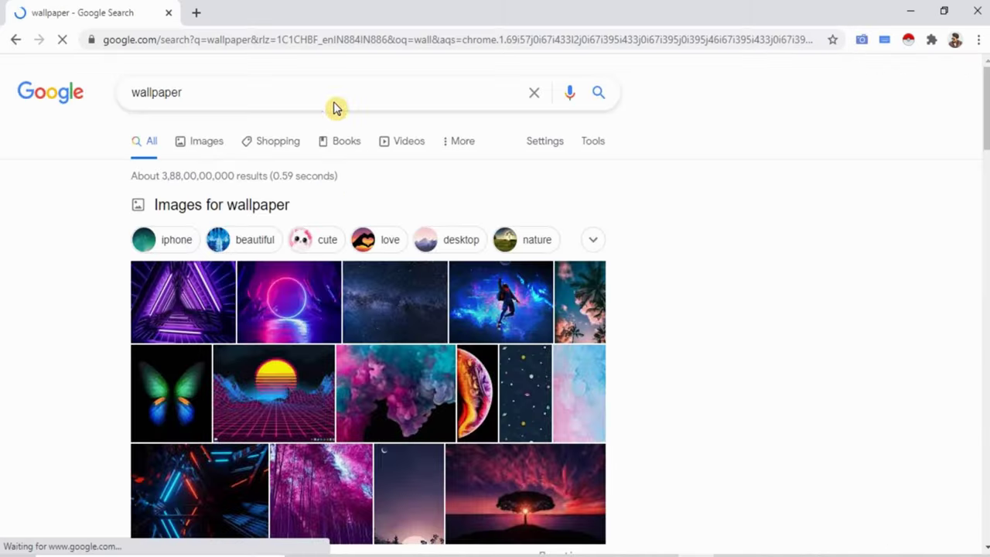
click(198, 144)
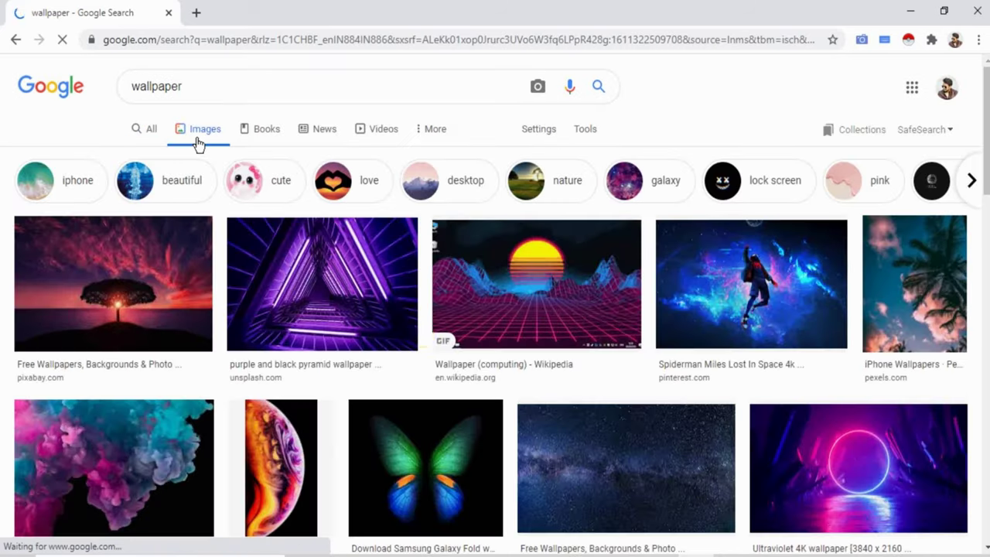
scroll(326, 381, down, 2)
scroll(327, 380, up, 2)
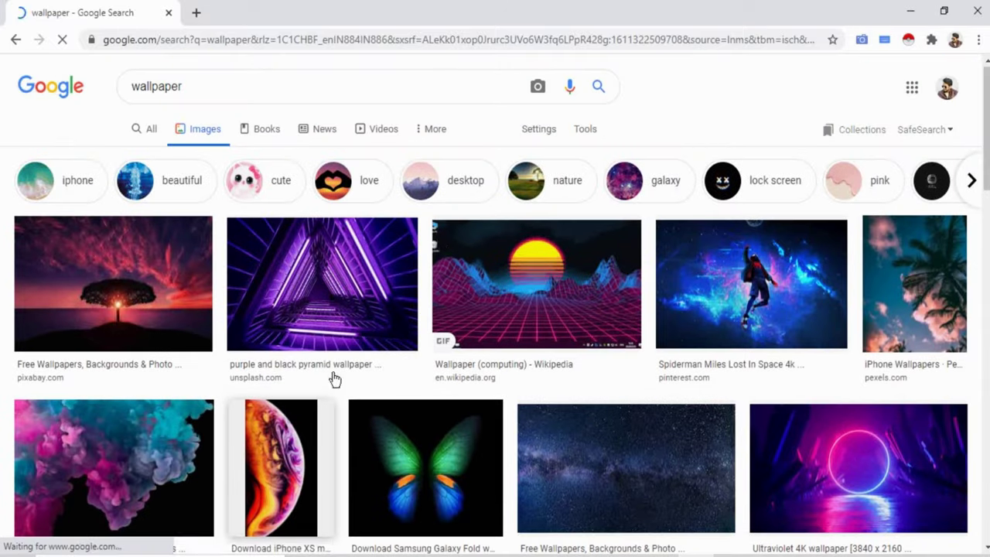
click(546, 130)
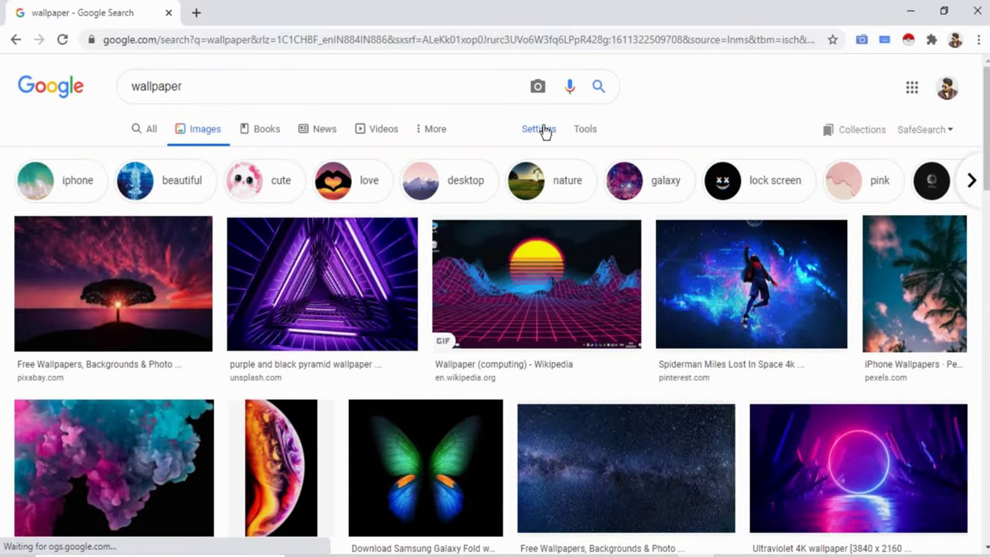
click(545, 129)
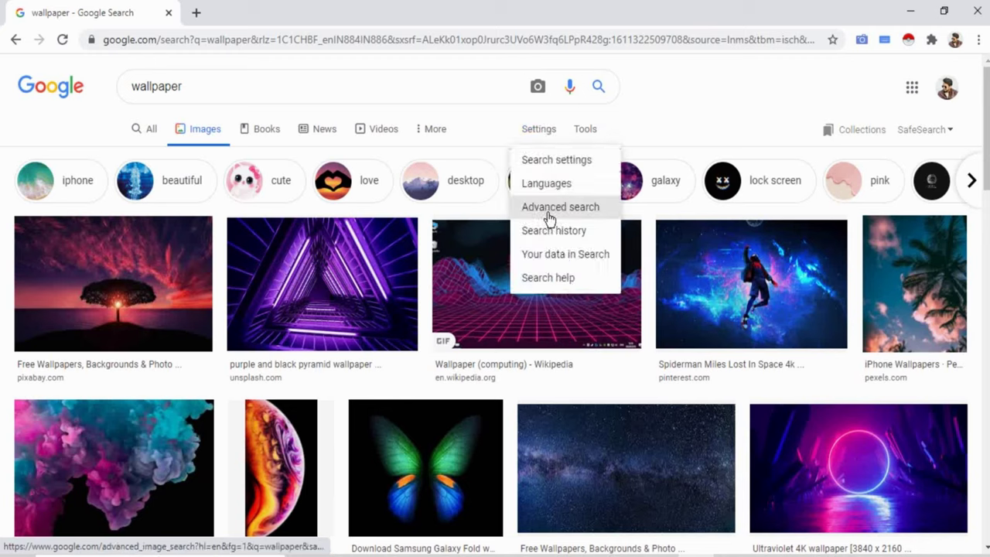
Go to Advanced Image Search and set image size to Larger than 2 MP
click(548, 221)
click(548, 220)
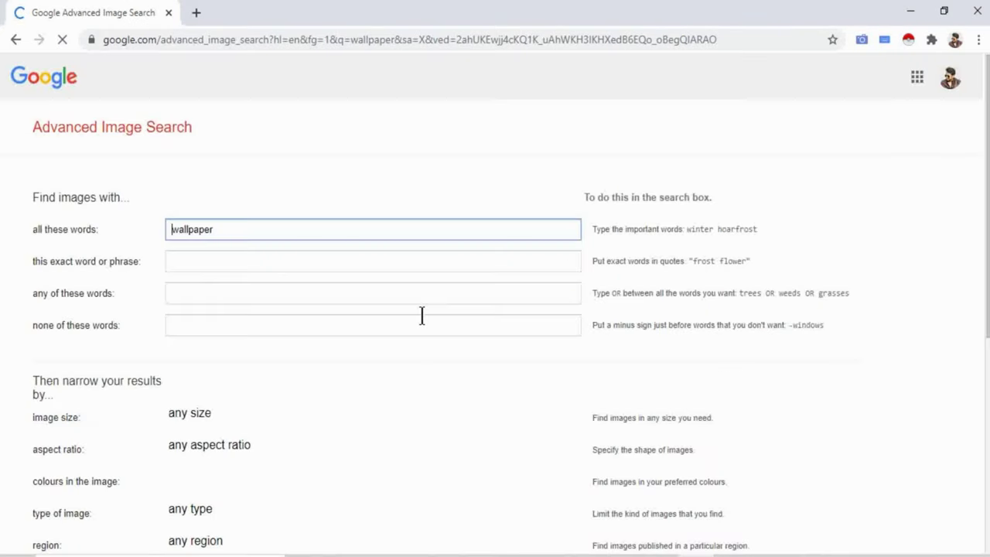
scroll(402, 325, down, 1)
scroll(404, 331, down, 2)
scroll(405, 331, down, 2)
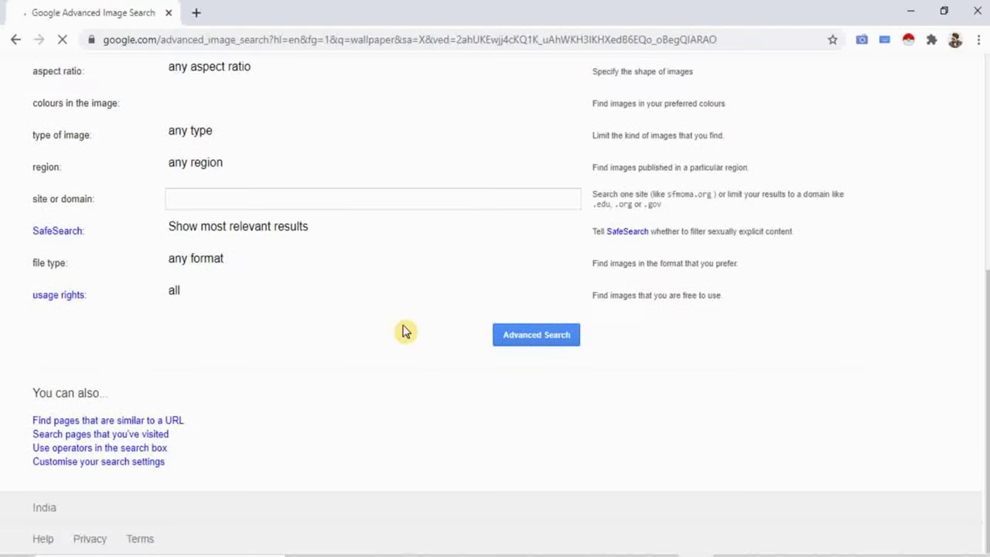
scroll(400, 331, up, 1)
scroll(271, 267, up, 1)
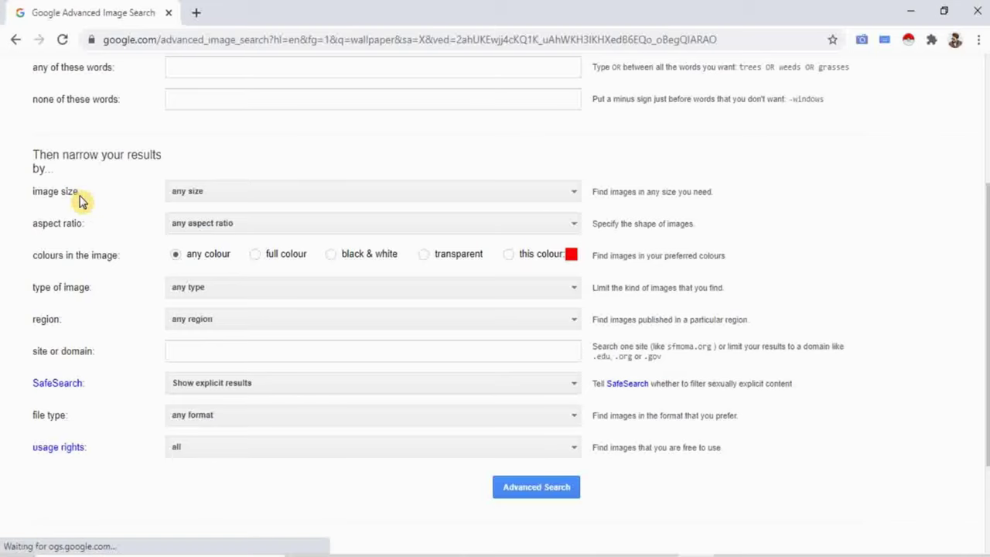
click(205, 195)
click(206, 195)
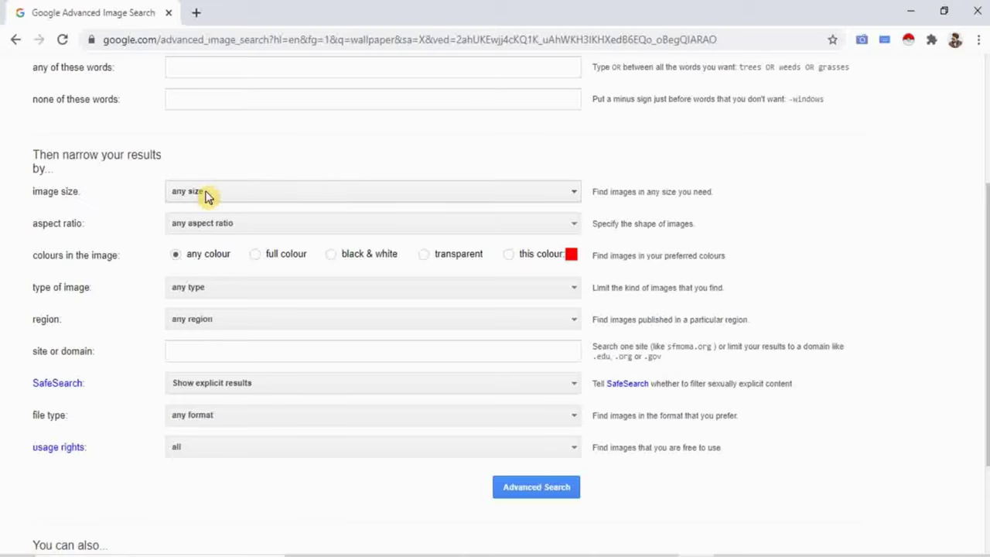
scroll(244, 294, down, 2)
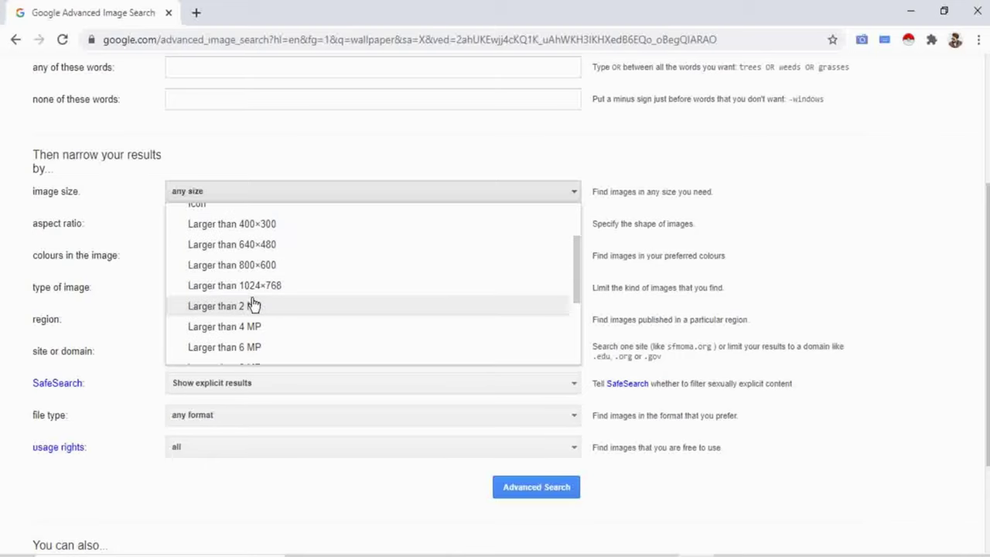
click(251, 294)
click(244, 307)
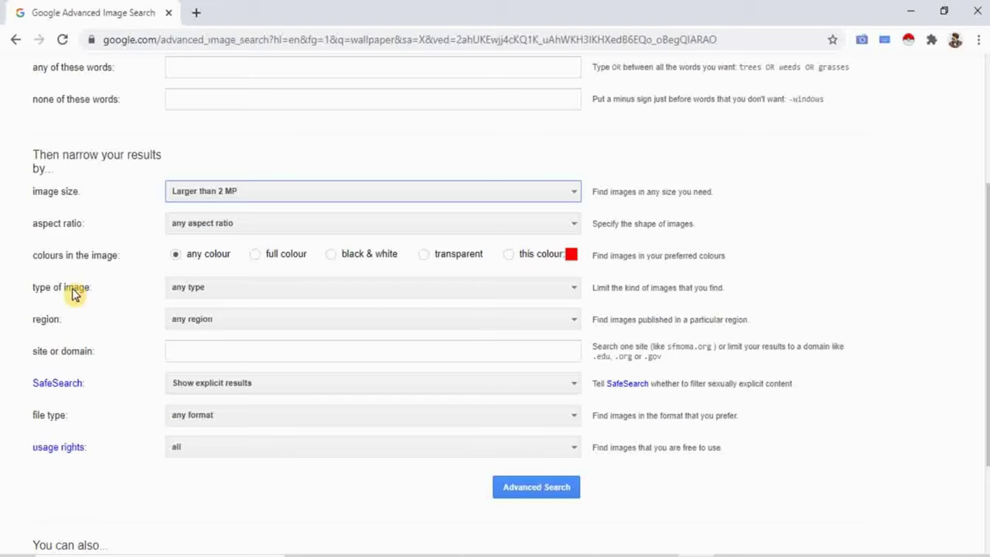
Keep aspect ratio as any, set file type to PNG files, and run the advanced search
click(193, 294)
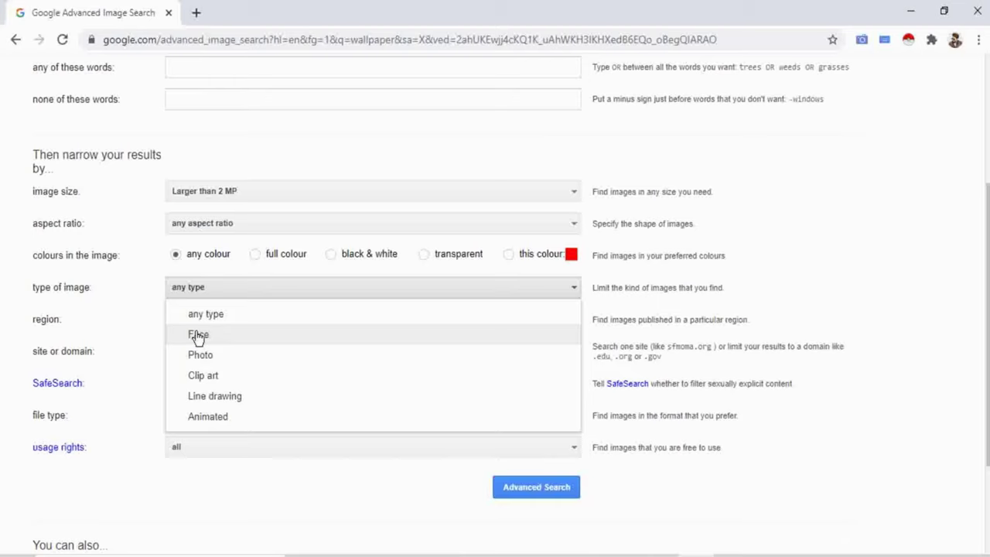
click(210, 399)
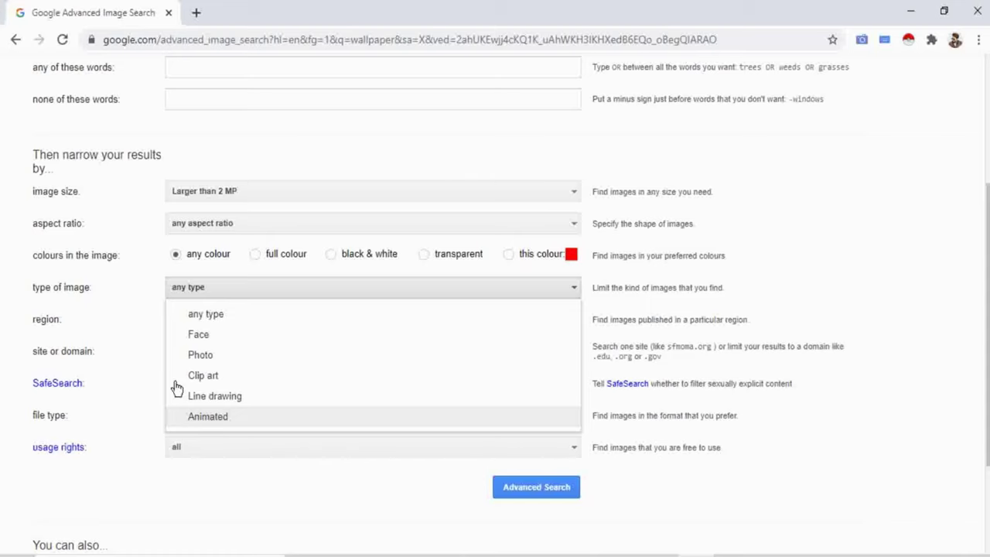
click(193, 230)
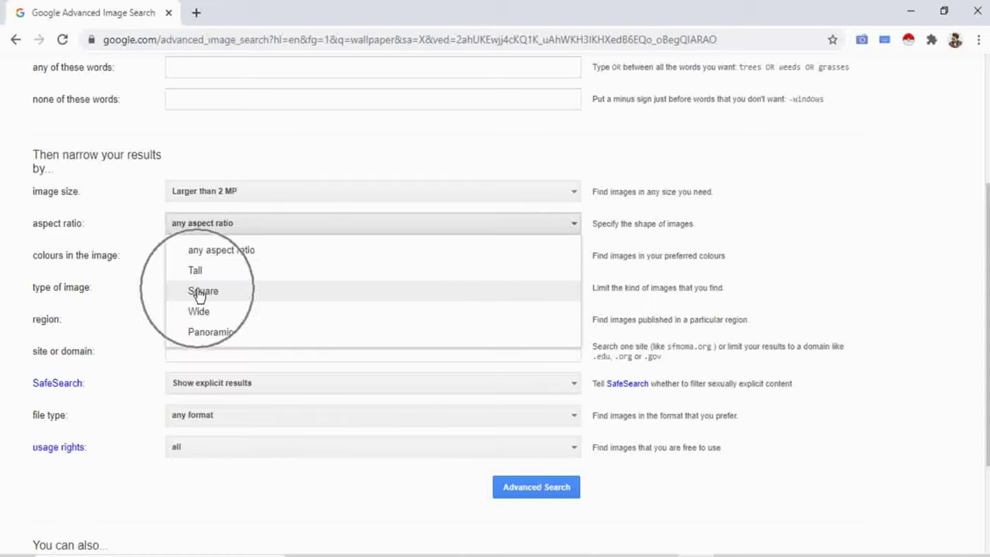
click(253, 228)
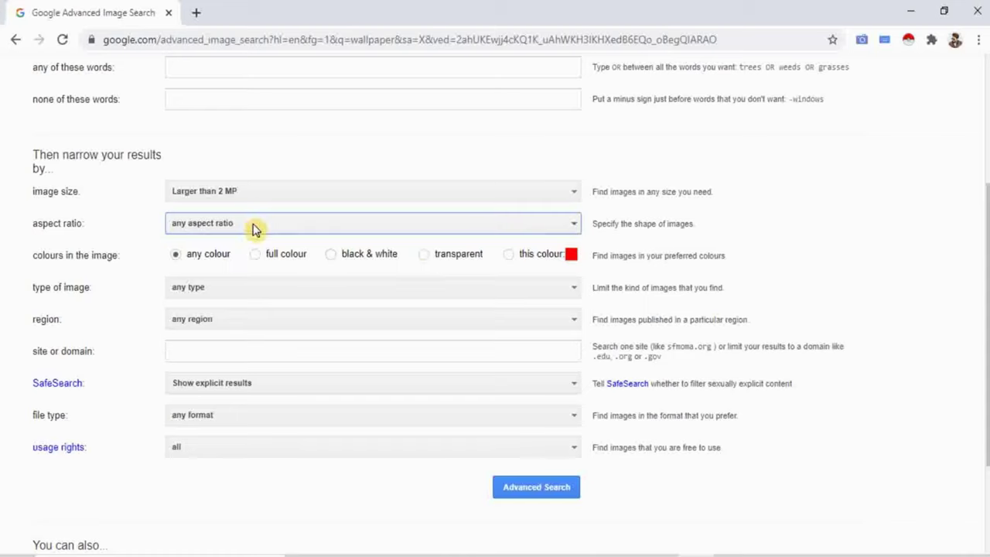
click(432, 262)
scroll(434, 261, down, 1)
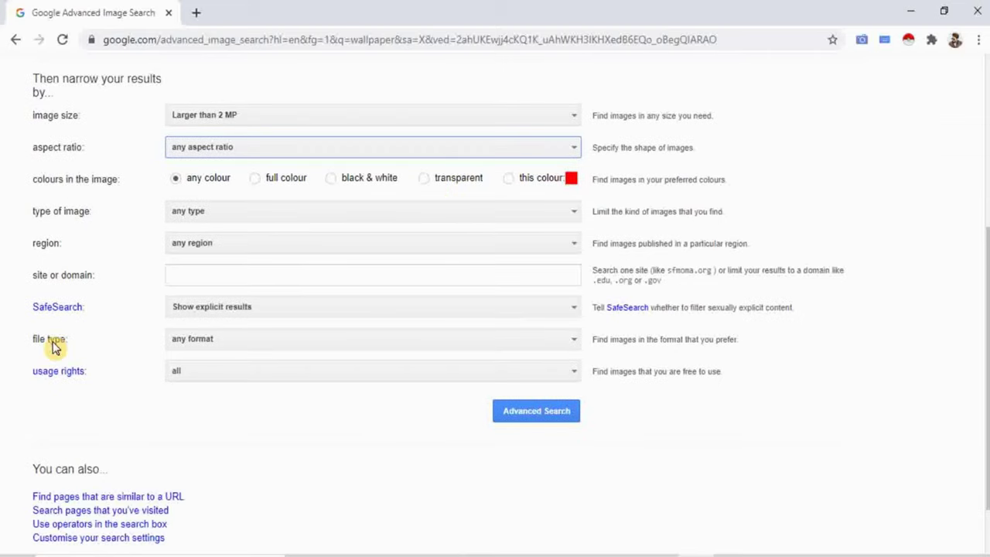
click(231, 347)
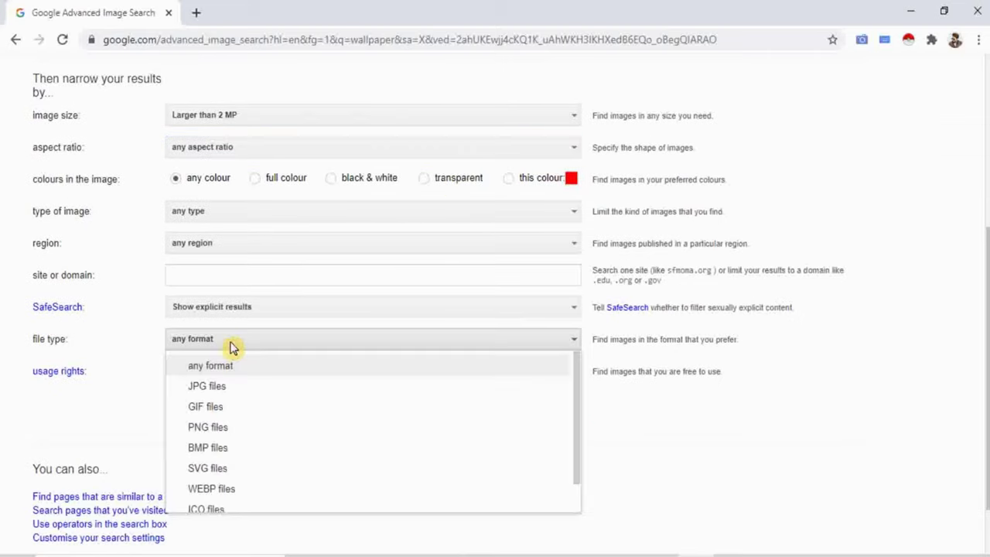
click(209, 433)
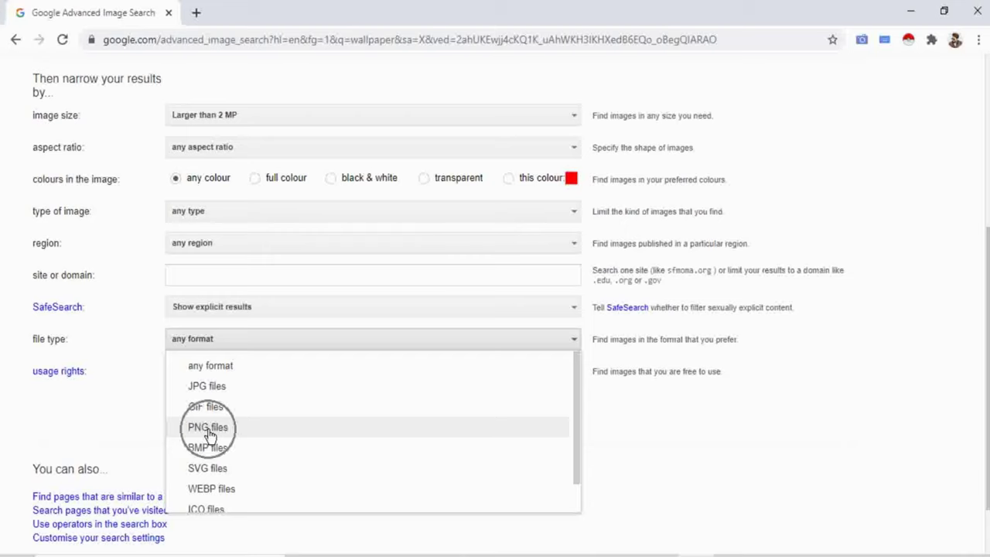
click(208, 433)
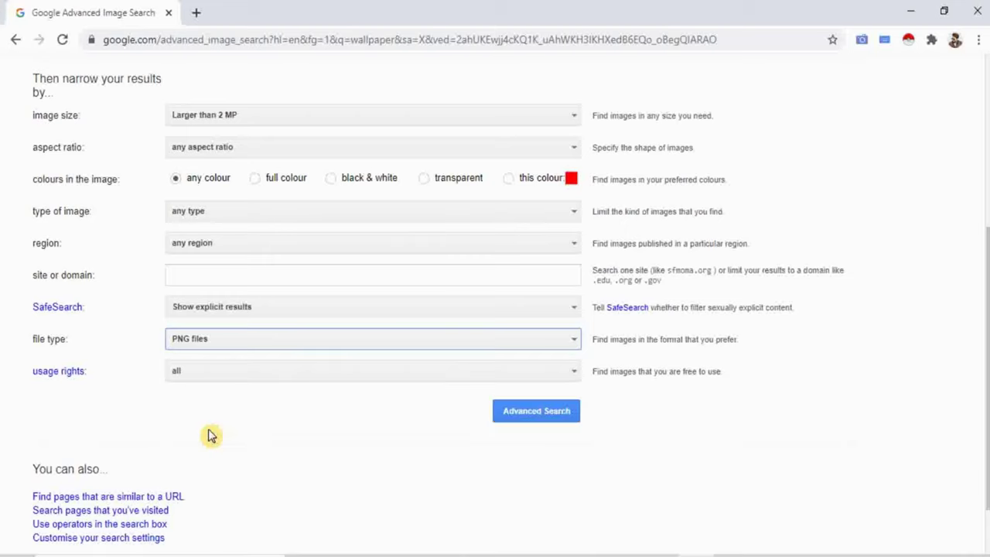
click(544, 410)
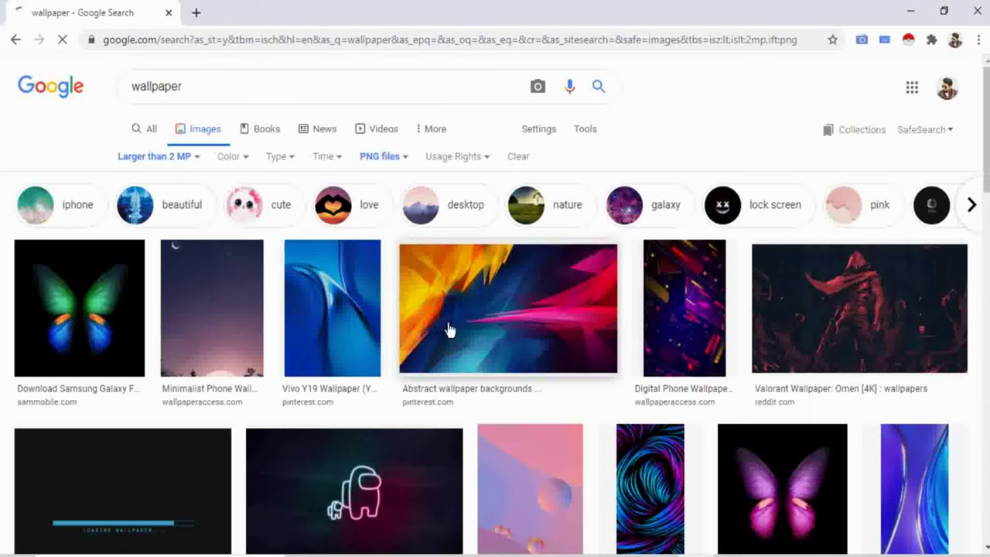
Browse the 2 MP PNG wallpaper results, then bring up the Settings options again
scroll(456, 288, down, 2)
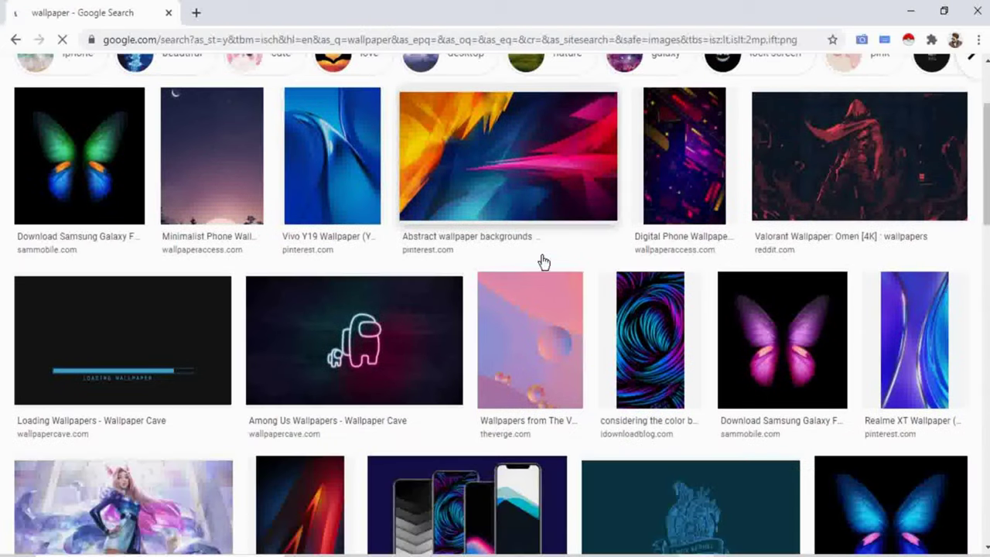
scroll(541, 262, down, 3)
scroll(546, 283, down, 2)
scroll(584, 306, down, 3)
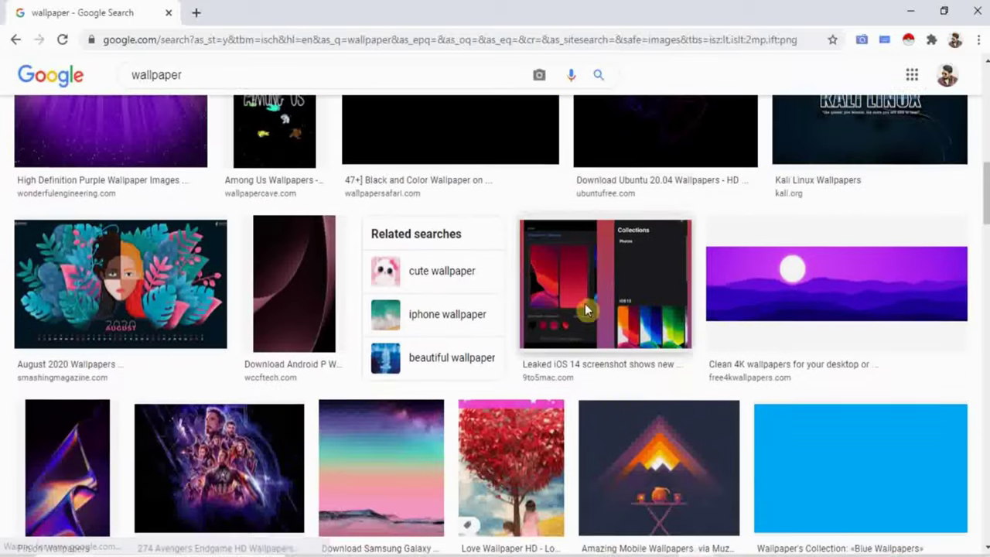
scroll(475, 260, down, 3)
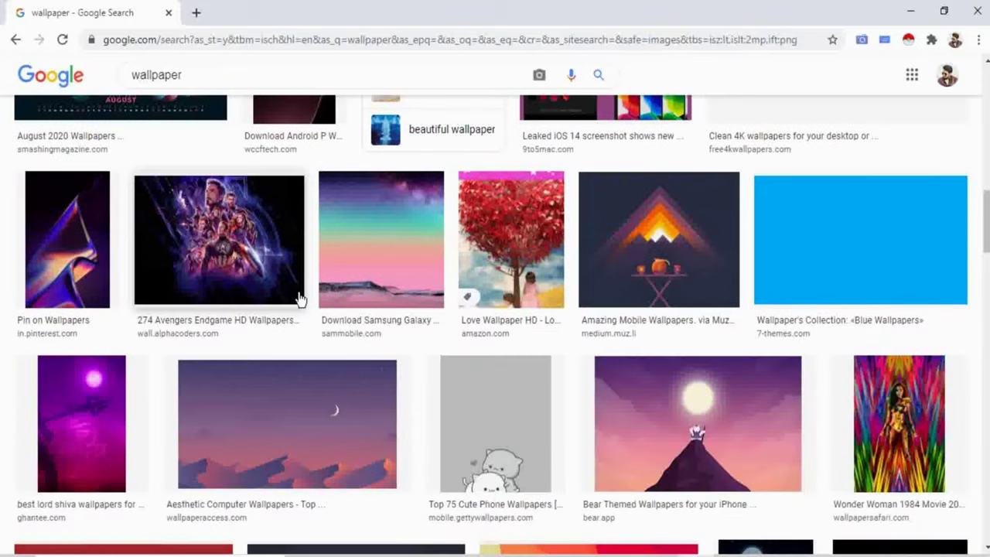
scroll(320, 283, up, 10)
scroll(320, 283, up, 10)
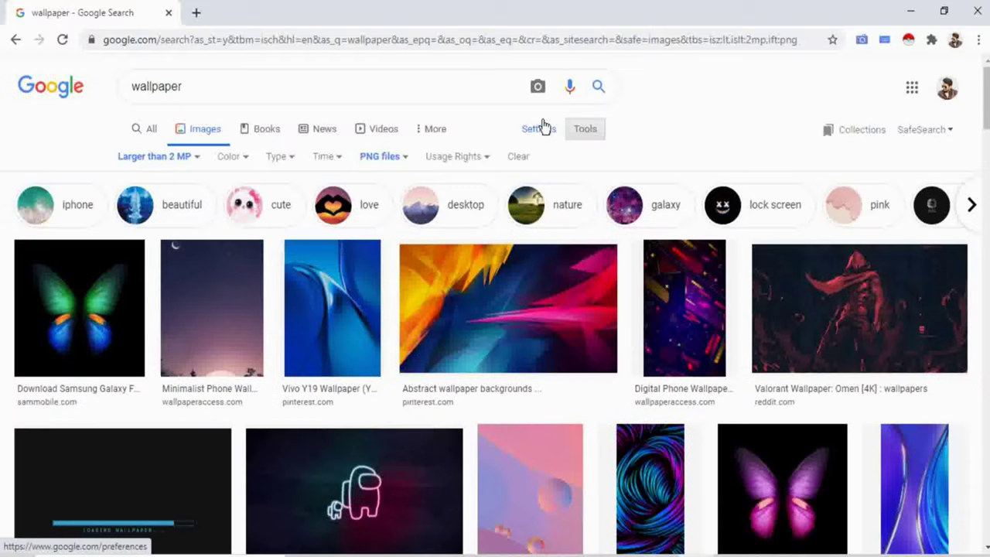
click(544, 126)
On Advanced Image Search, set file type to PNG files and image size to Larger than 8 MP
click(555, 219)
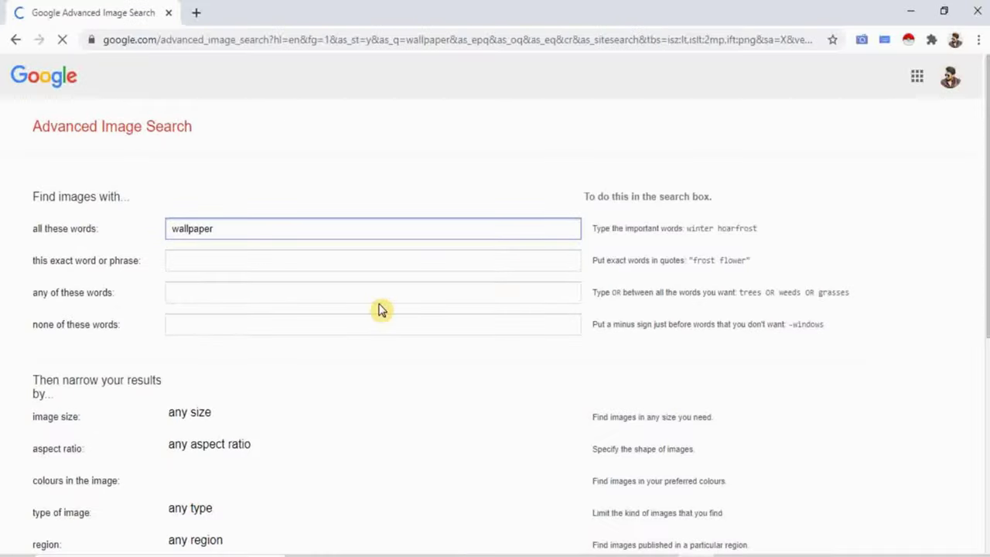
scroll(380, 310, down, 5)
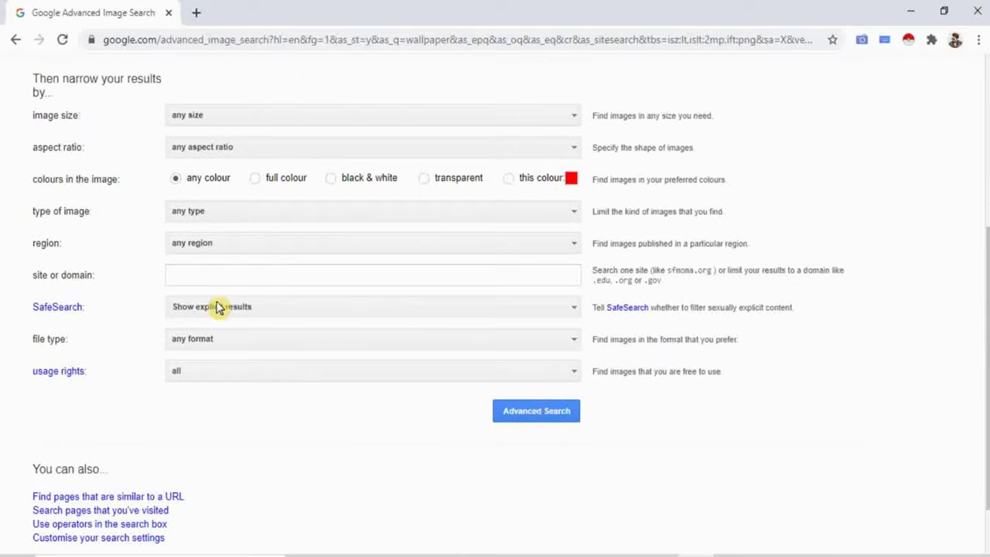
click(214, 353)
scroll(232, 464, down, 2)
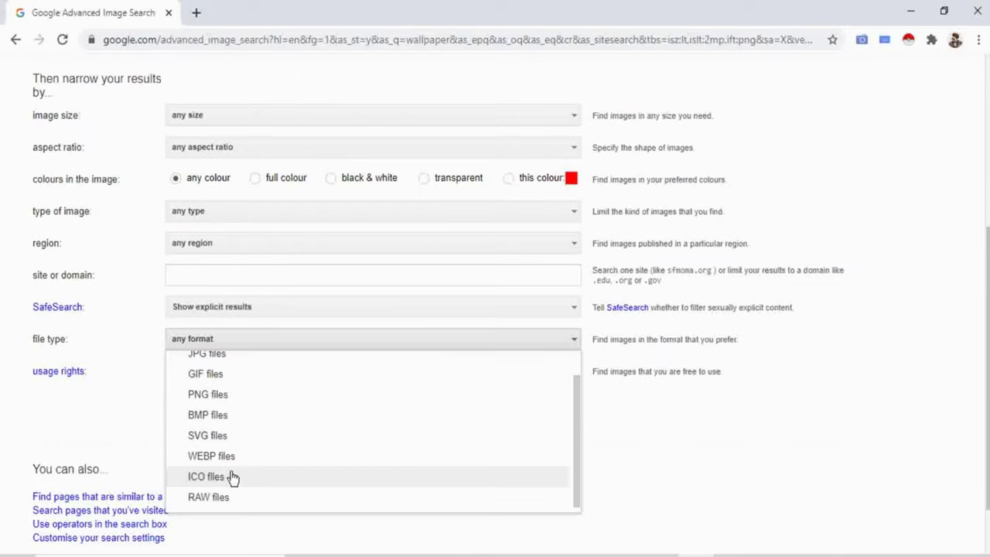
click(219, 393)
scroll(241, 360, up, 3)
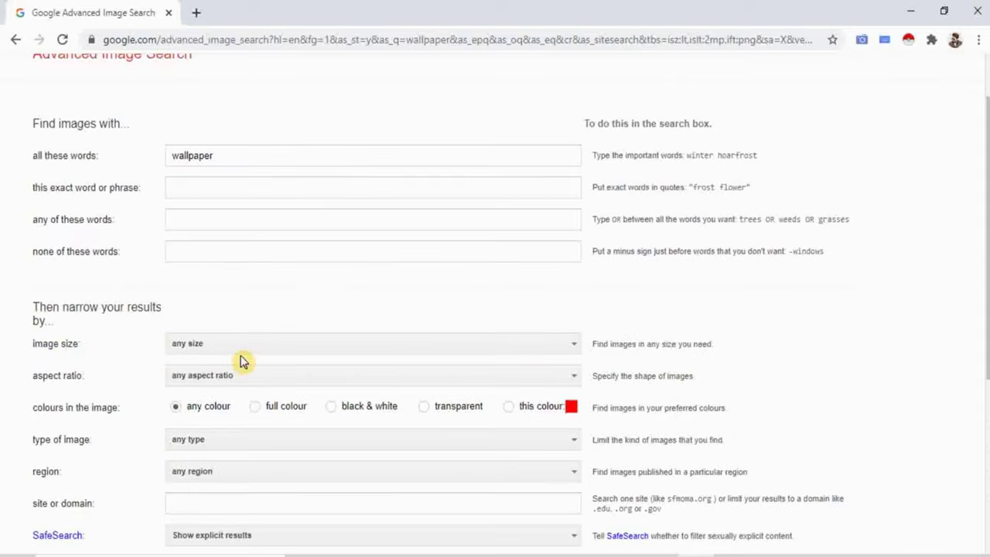
click(243, 353)
scroll(242, 352, down, 2)
scroll(270, 185, down, 2)
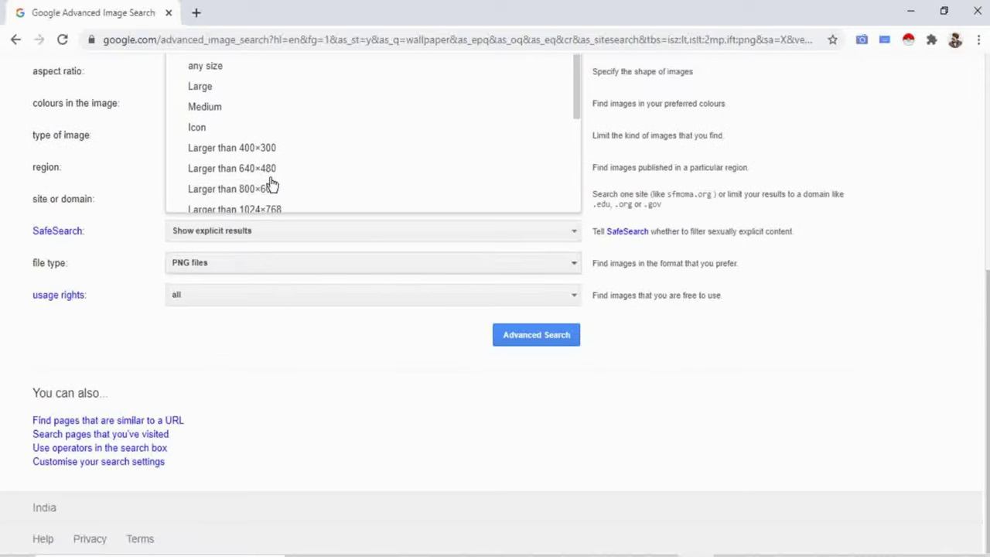
scroll(271, 182, down, 3)
scroll(271, 183, up, 2)
scroll(270, 183, down, 2)
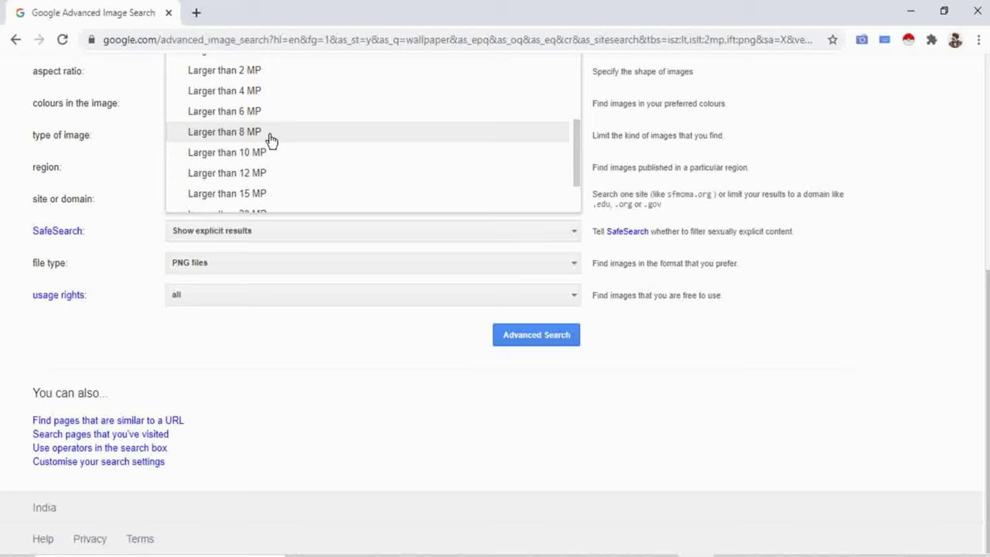
click(270, 139)
Run the 8 MP PNG wallpaper search and preview the 3840×2160 Omen Mobile Valorant wallpaper
click(559, 336)
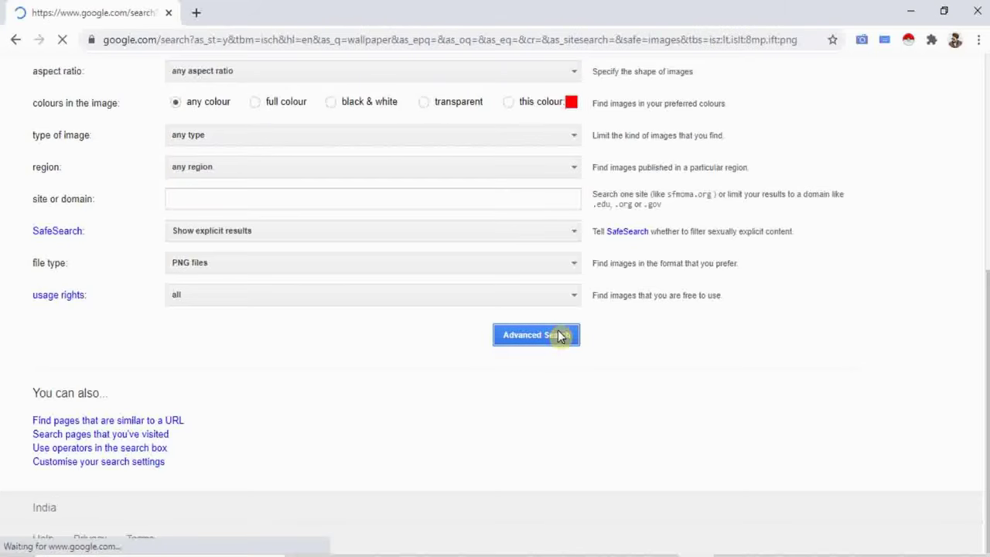
scroll(557, 329, down, 1)
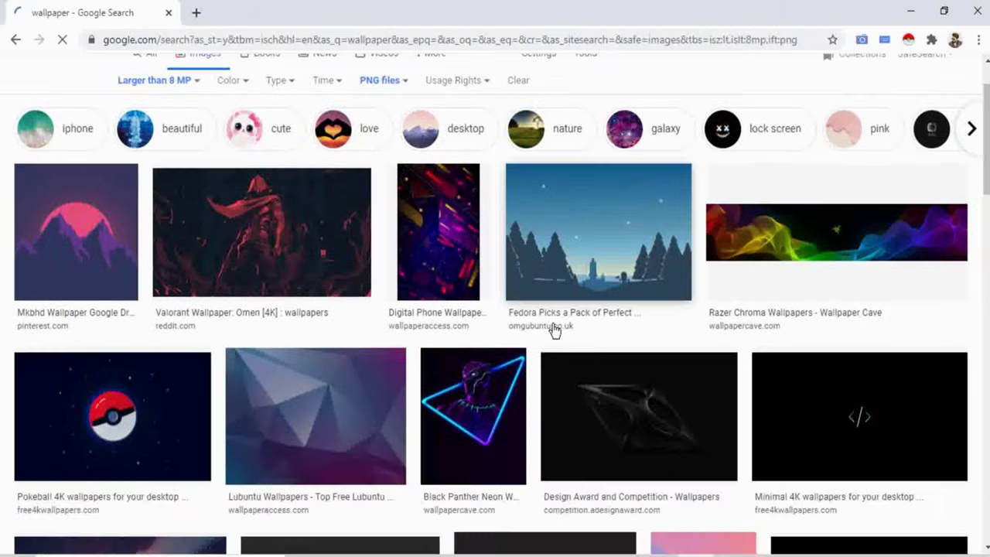
scroll(460, 377, down, 1)
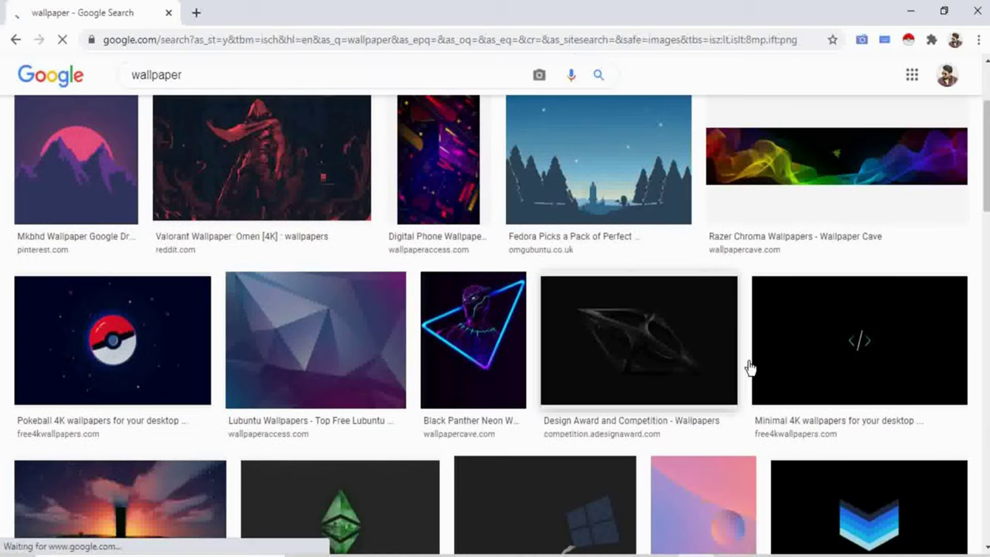
scroll(206, 358, down, 4)
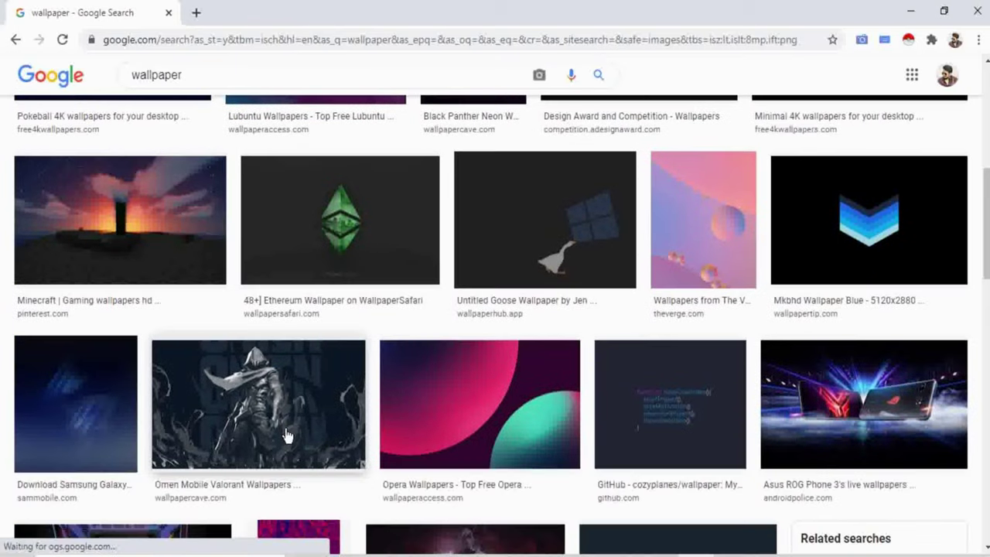
click(286, 435)
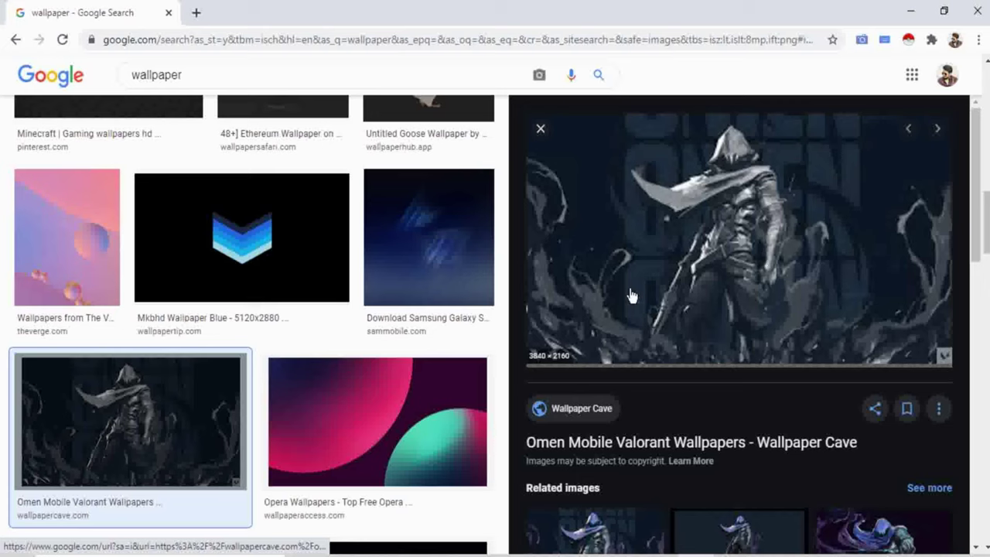
Save the previewed Omen wallpaper to the Desktop as PNG image 'wp6438342'
right_click(684, 263)
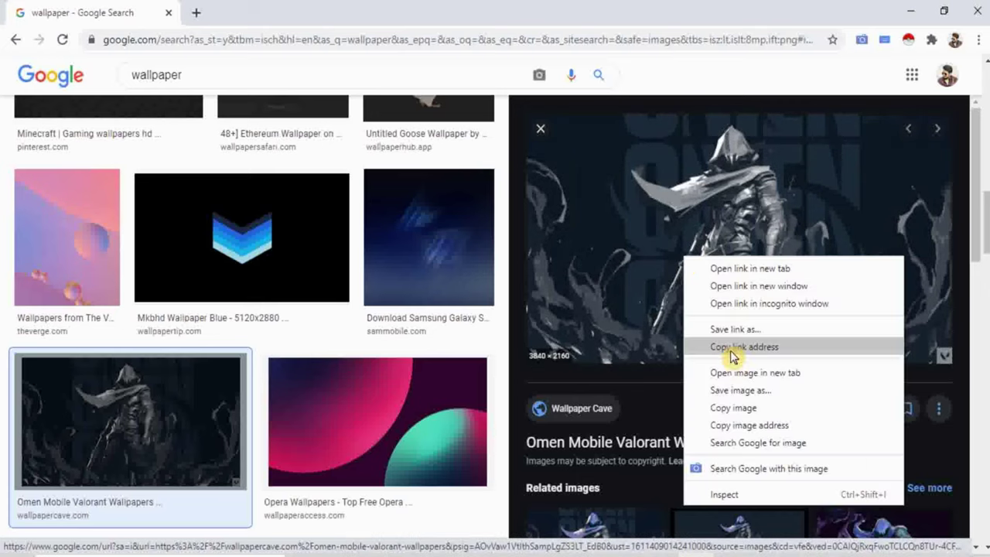
click(731, 398)
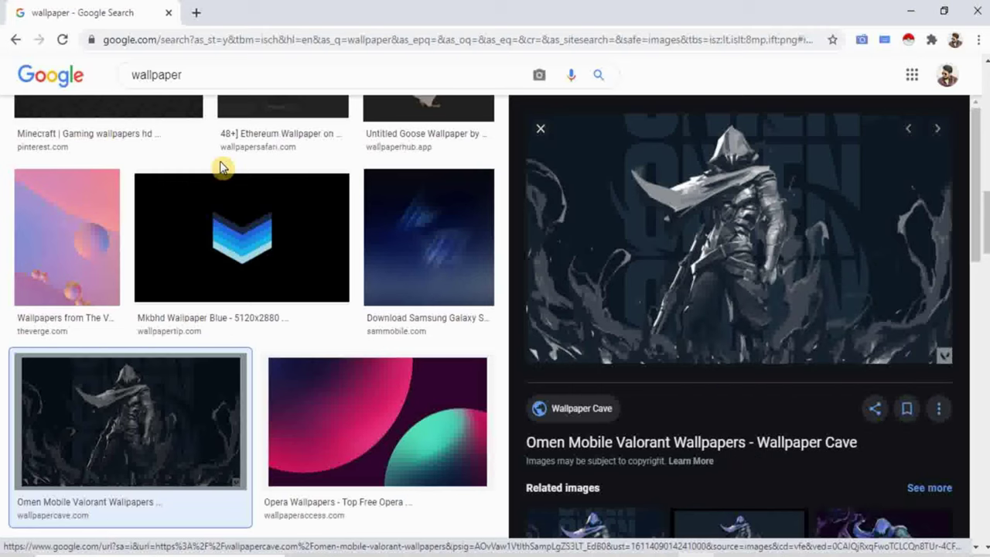
scroll(54, 214, down, 3)
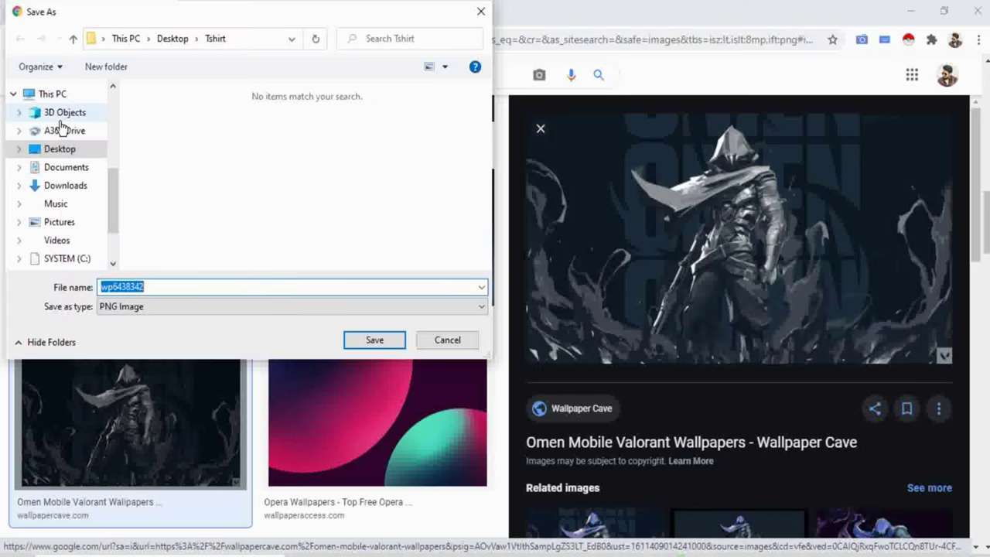
click(374, 340)
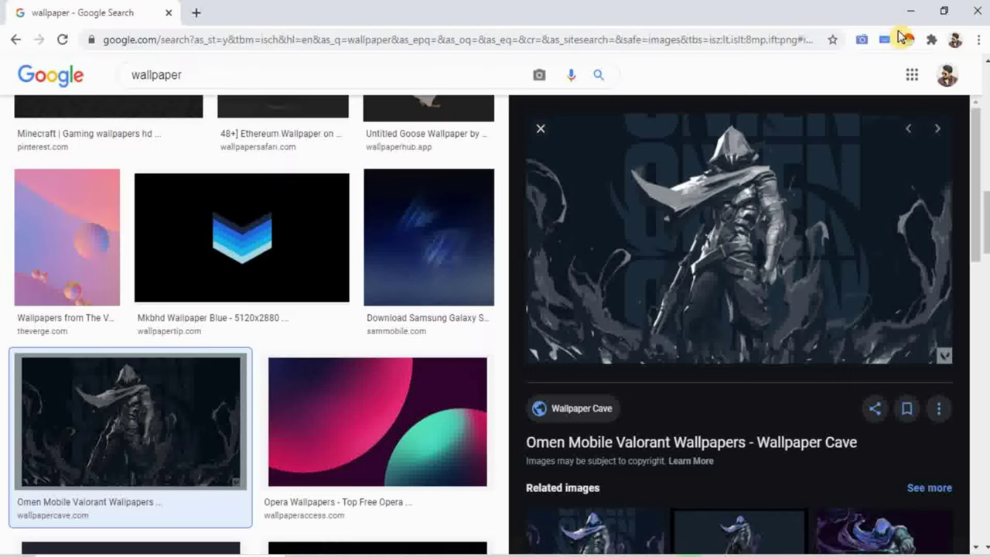
Minimize Chrome and bring up the context menu for the wp6438342 file on the desktop
click(910, 12)
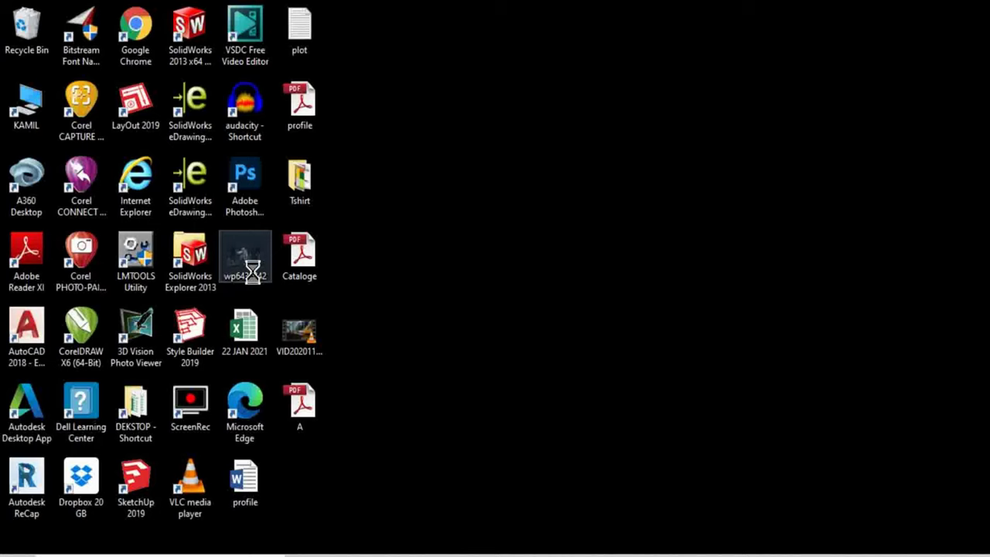
right_click(252, 272)
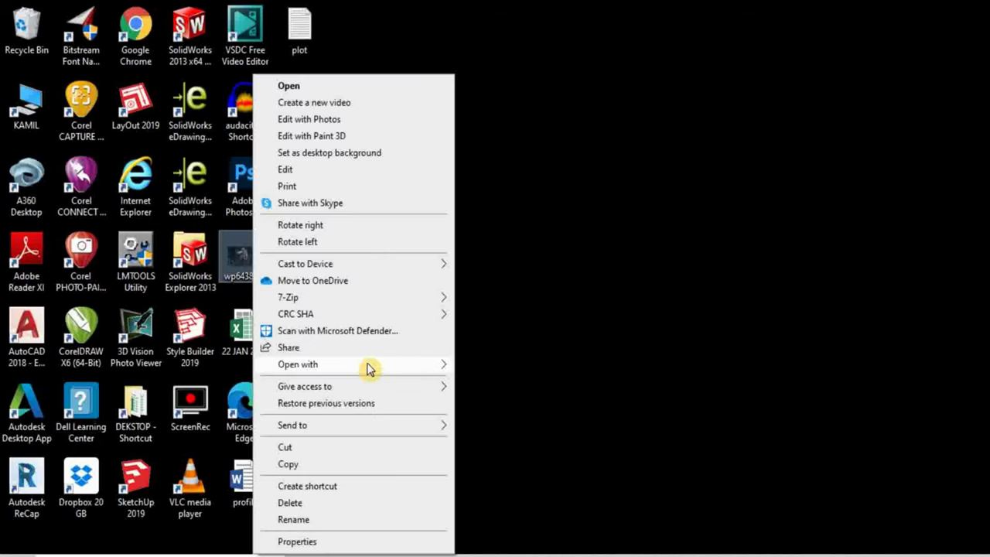
View wp6438342 in Windows Photo Viewer, zooming in and out, then close the viewer
mouse_move(298, 364)
click(561, 467)
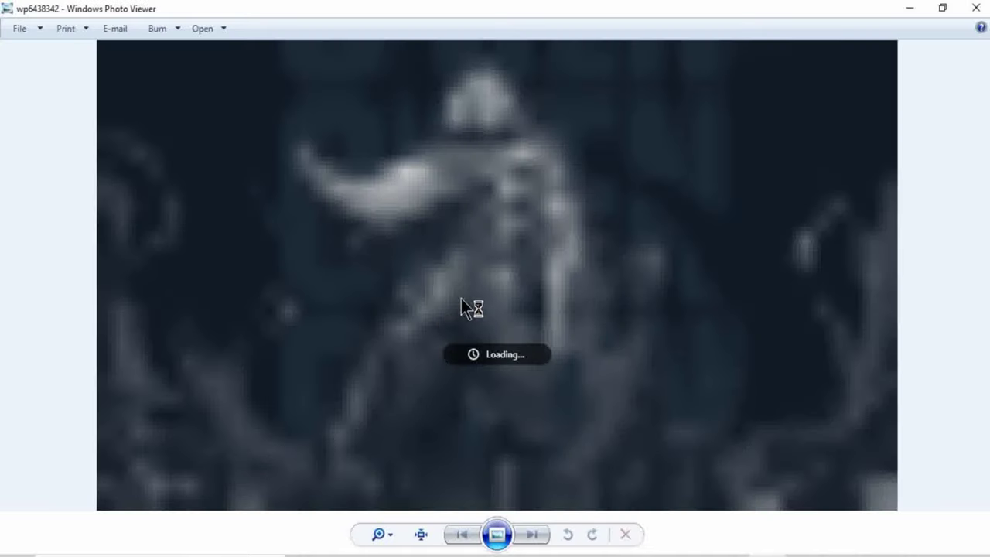
scroll(469, 296, up, 1)
scroll(470, 295, up, 1)
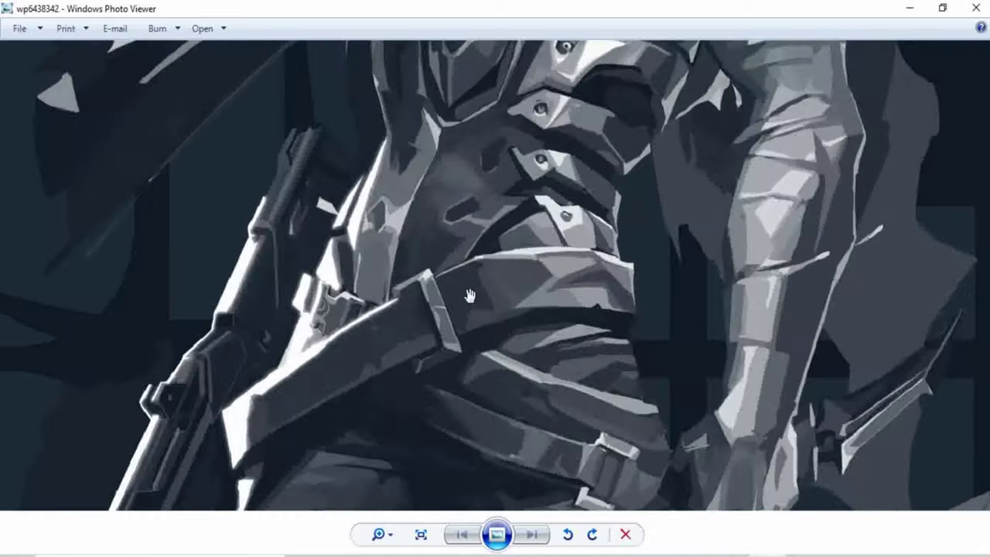
scroll(470, 296, up, 1)
scroll(469, 296, up, 1)
scroll(469, 295, down, 4)
scroll(495, 260, up, 1)
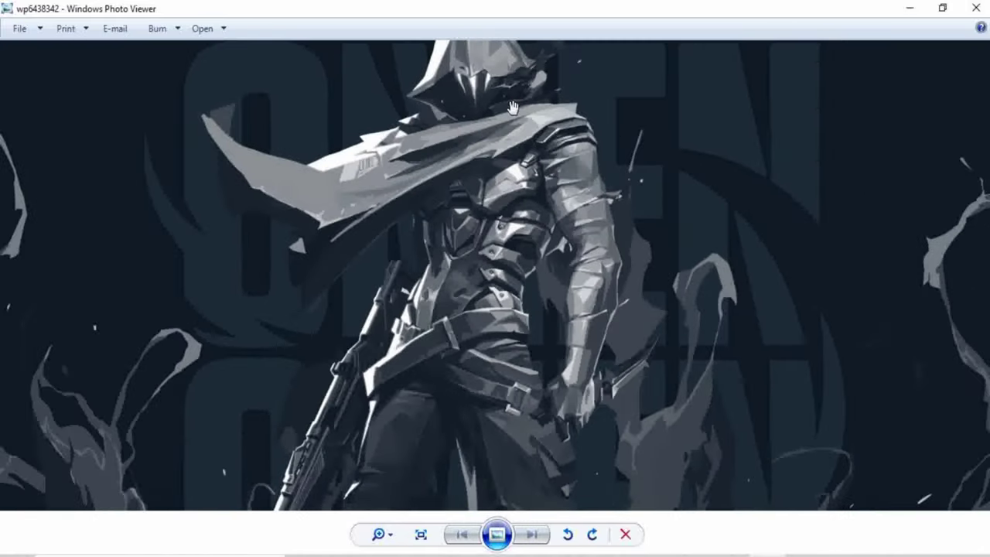
scroll(511, 193, up, 1)
scroll(521, 116, up, 1)
scroll(583, 320, down, 3)
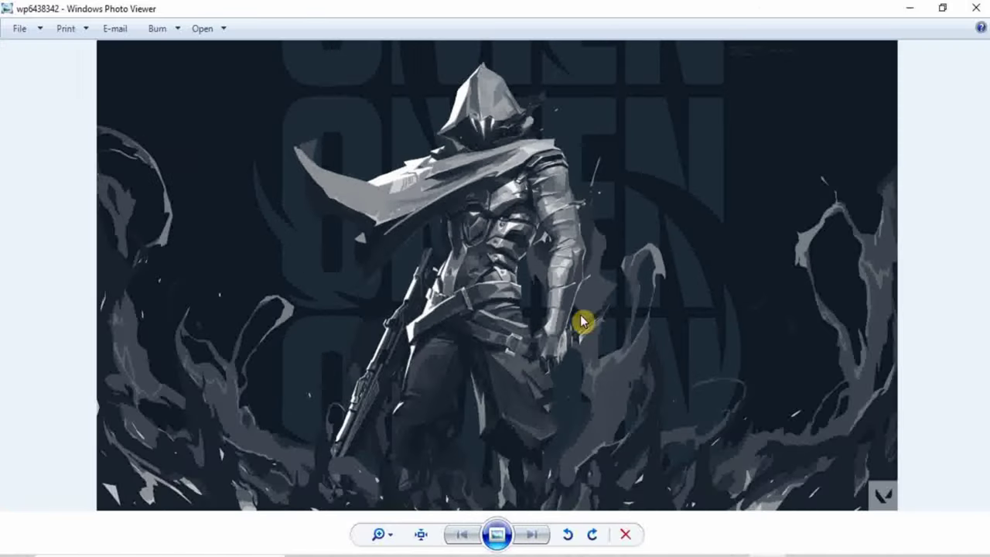
scroll(583, 321, up, 2)
scroll(583, 321, up, 1)
scroll(583, 321, down, 2)
scroll(583, 321, down, 1)
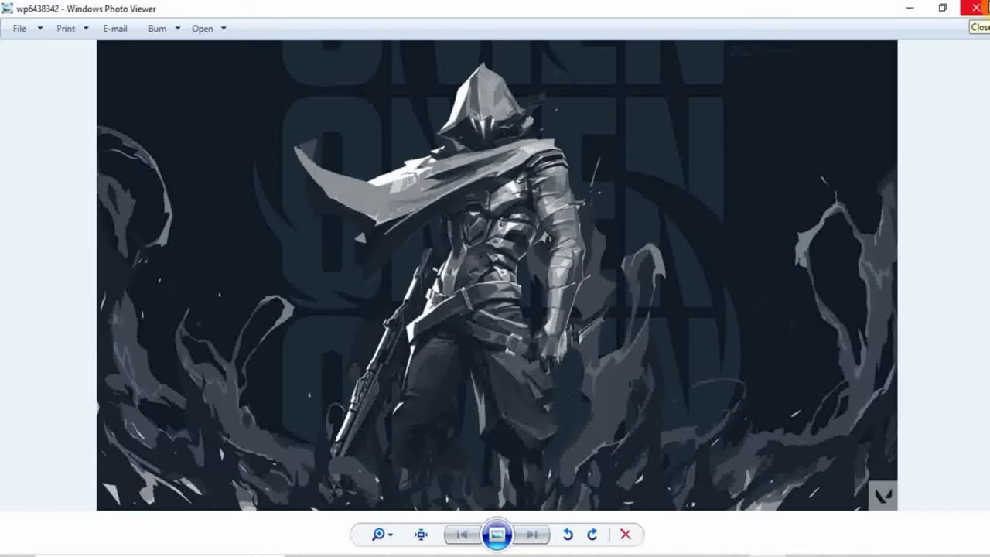
click(976, 7)
Restore Chrome and replace the 'wallpaper' query with a 'like share subscribe' image search
click(704, 553)
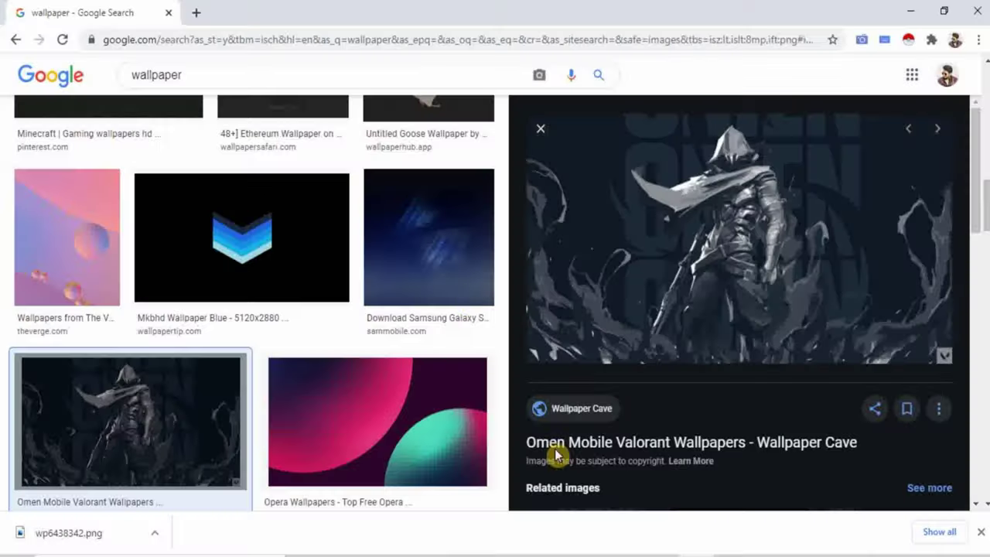
scroll(331, 335, up, 5)
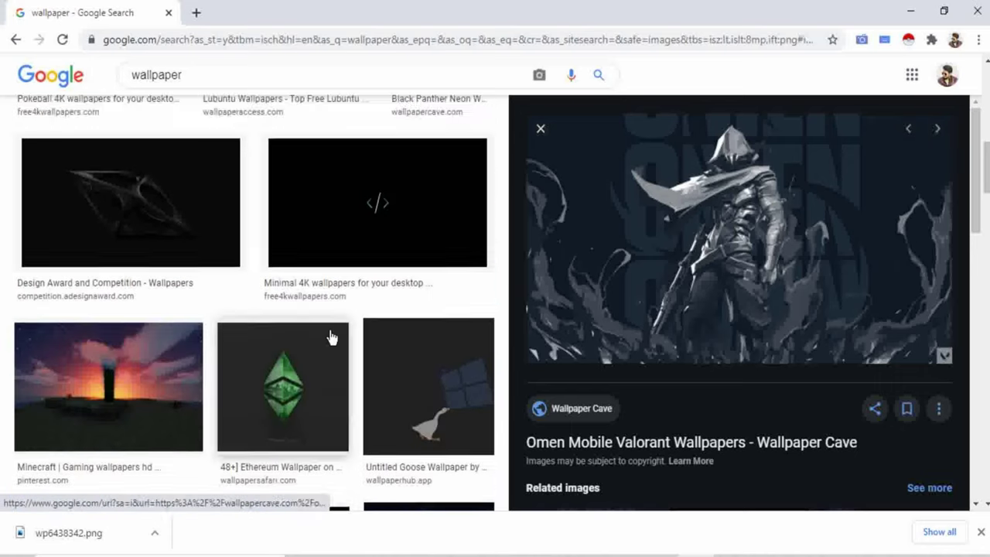
scroll(391, 212, up, 5)
scroll(379, 174, up, 3)
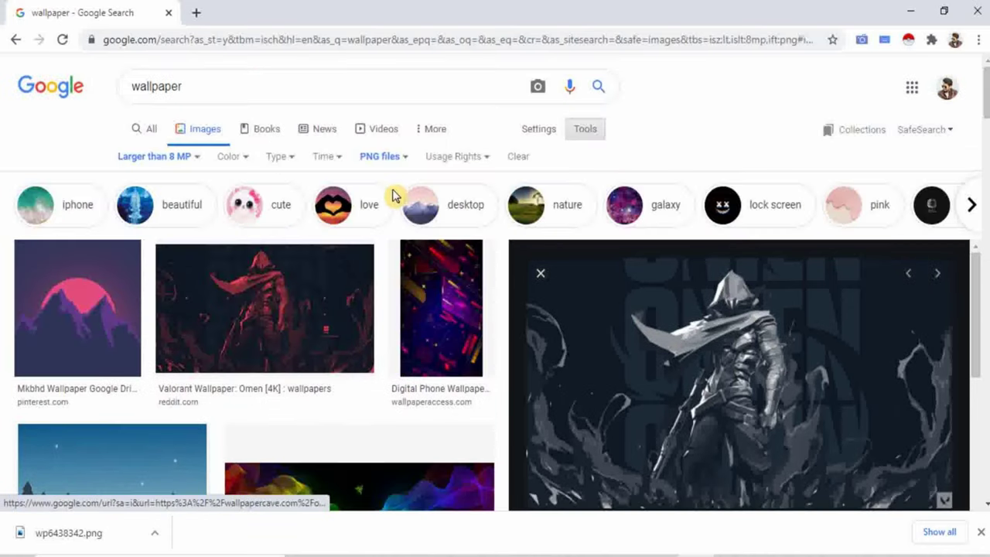
click(256, 90)
key(ctrl+a)
key(BackSpace)
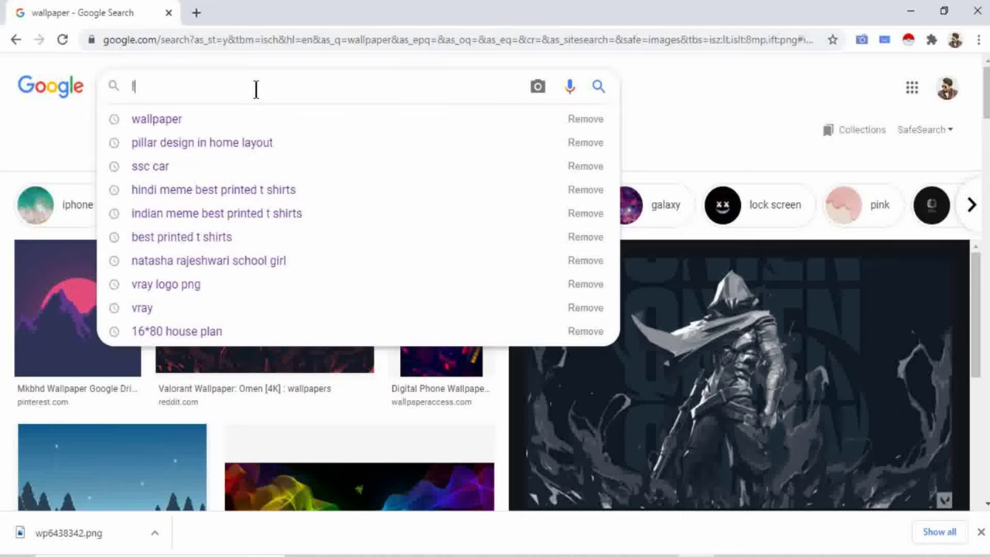
text(ik)
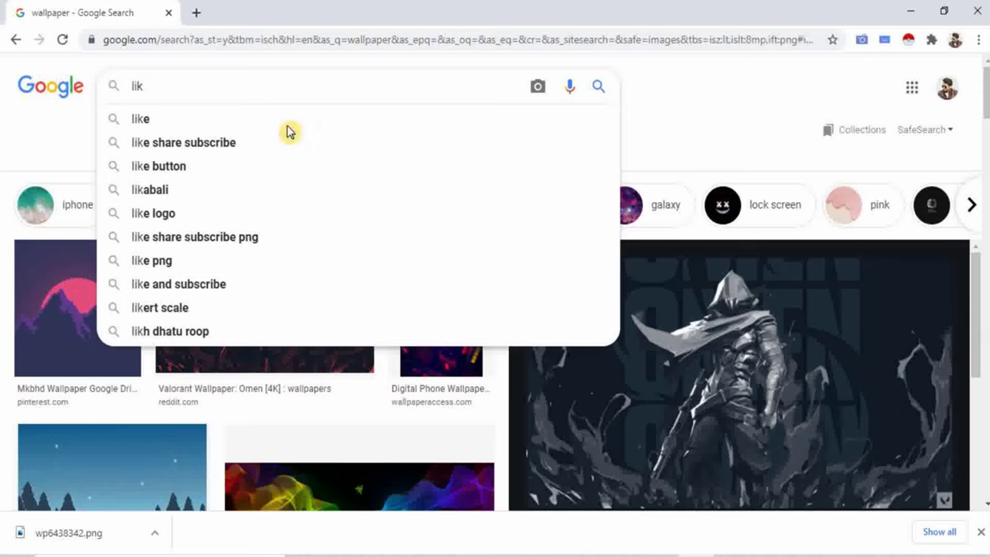
click(230, 143)
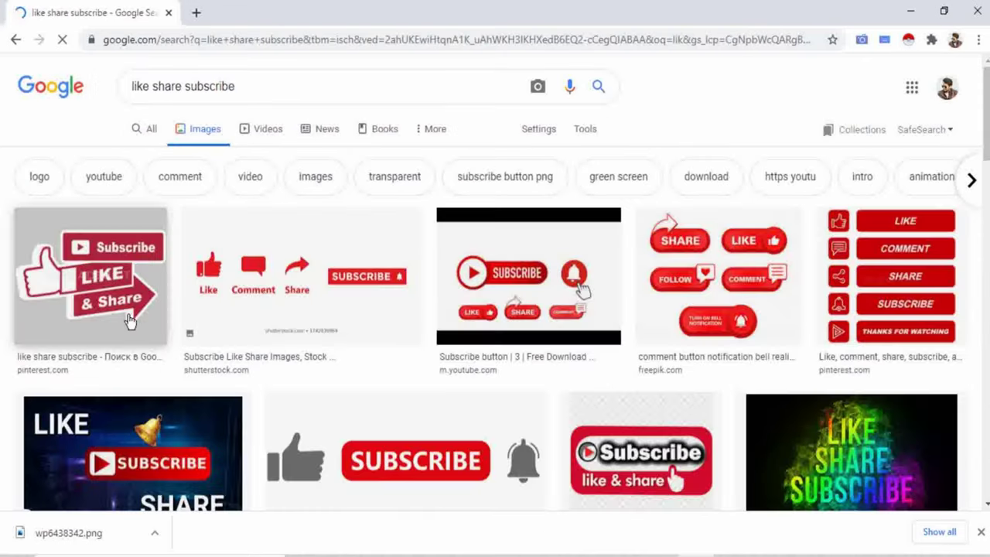
Preview the first like-share-subscribe image and open its Facebook source page
click(131, 321)
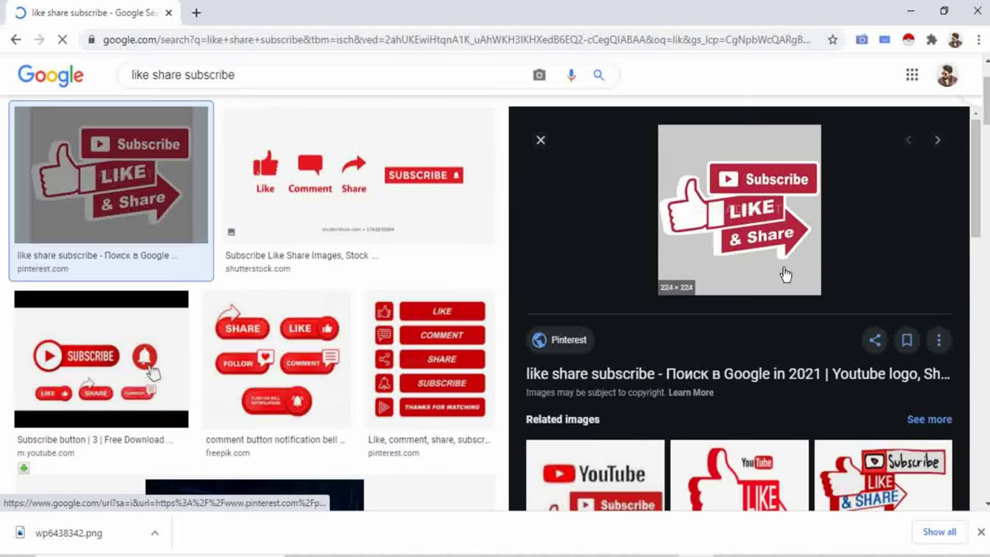
scroll(820, 356, down, 2)
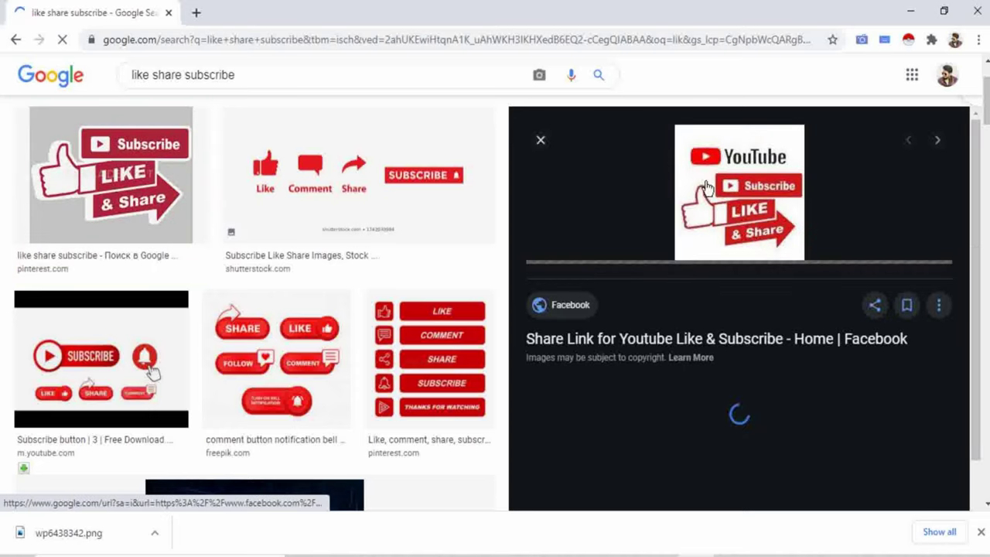
click(586, 336)
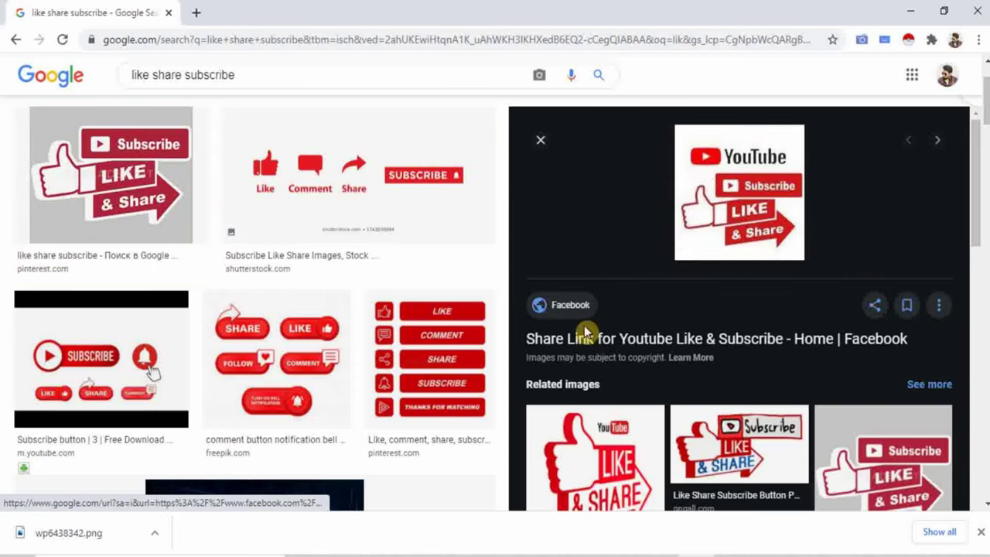